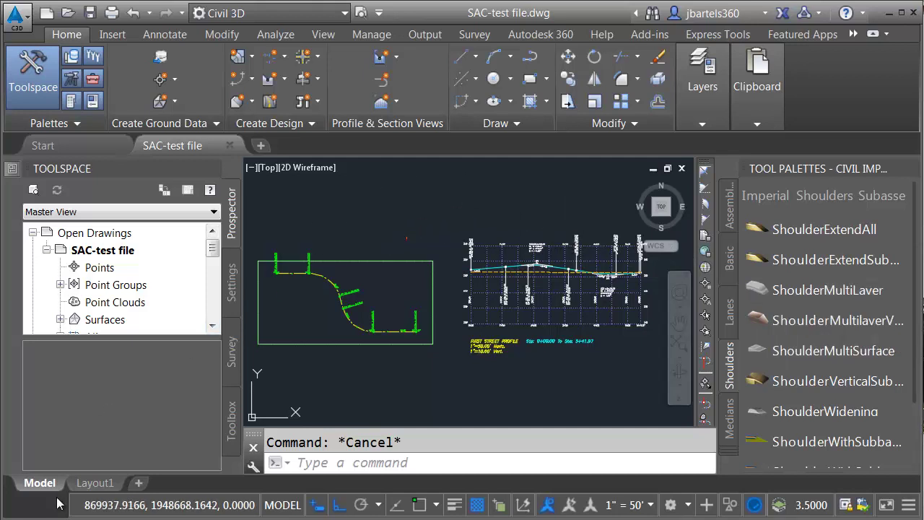
Step: Launch Autodesk Subassembly Composer 2016 from the Start menu's Autodesk program folder
left_click(14, 514)
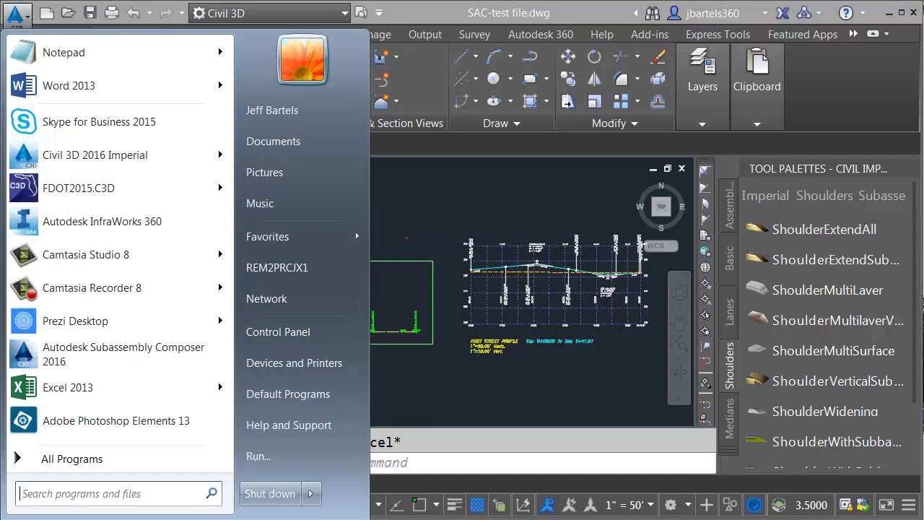
left_click(51, 469)
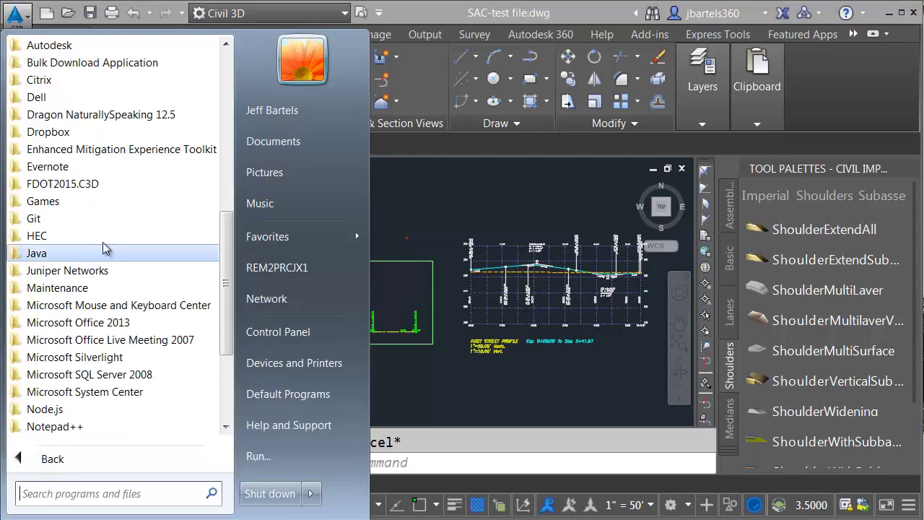
left_click(67, 48)
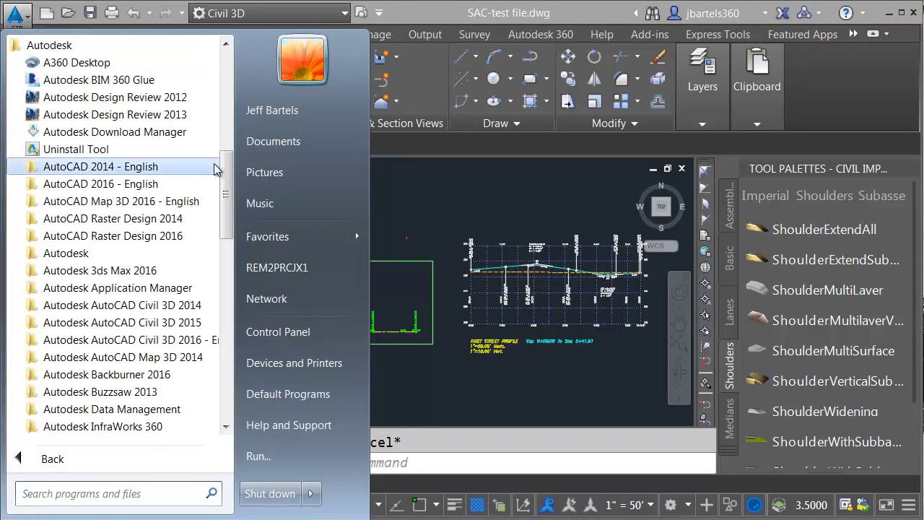
left_click_drag(223, 172, 223, 259)
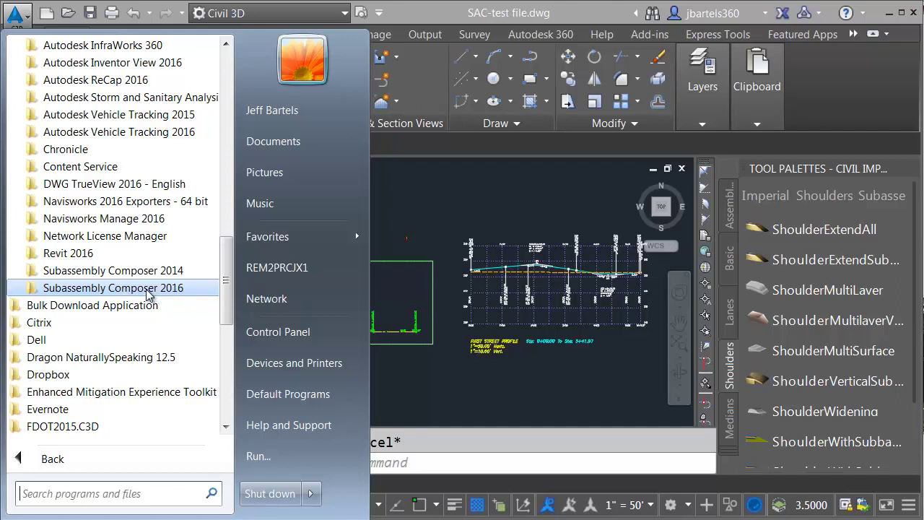
left_click(147, 291)
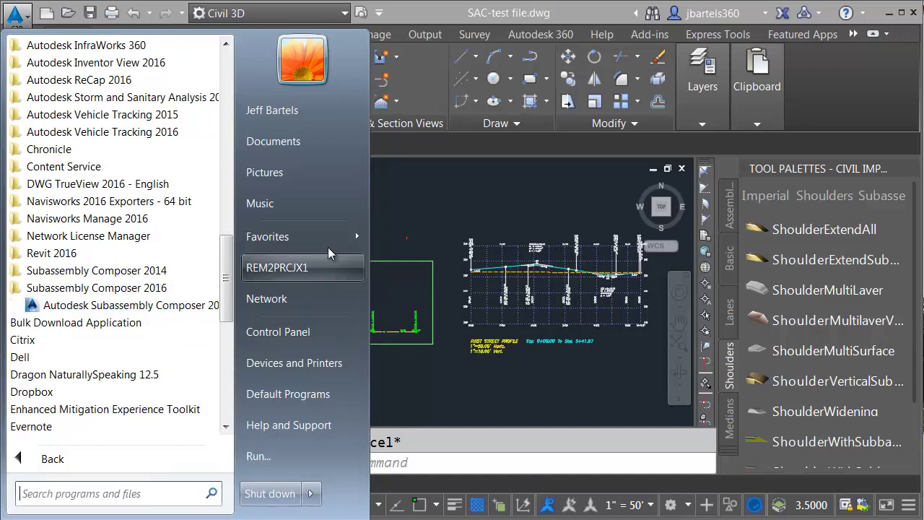
left_click(421, 197)
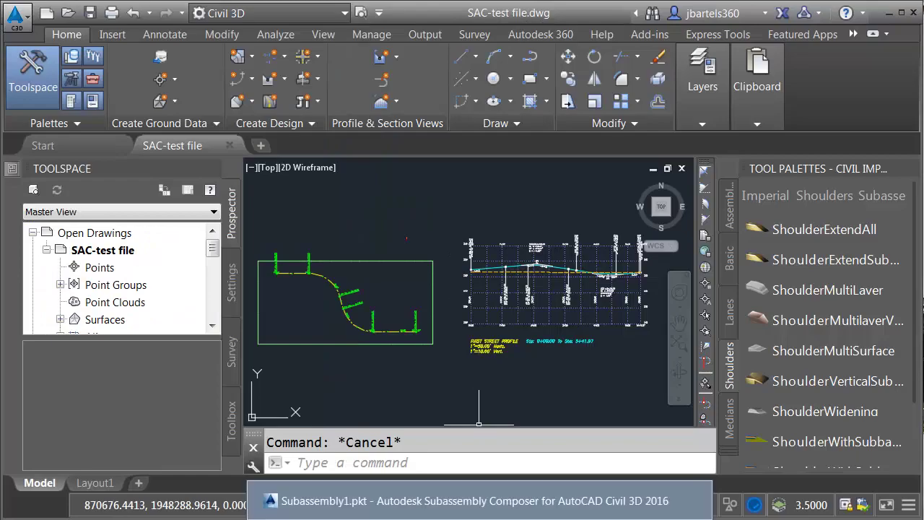
Step: Bring the Subassembly Composer window with the new Subassembly1 packet in front of Civil 3D
left_click(477, 505)
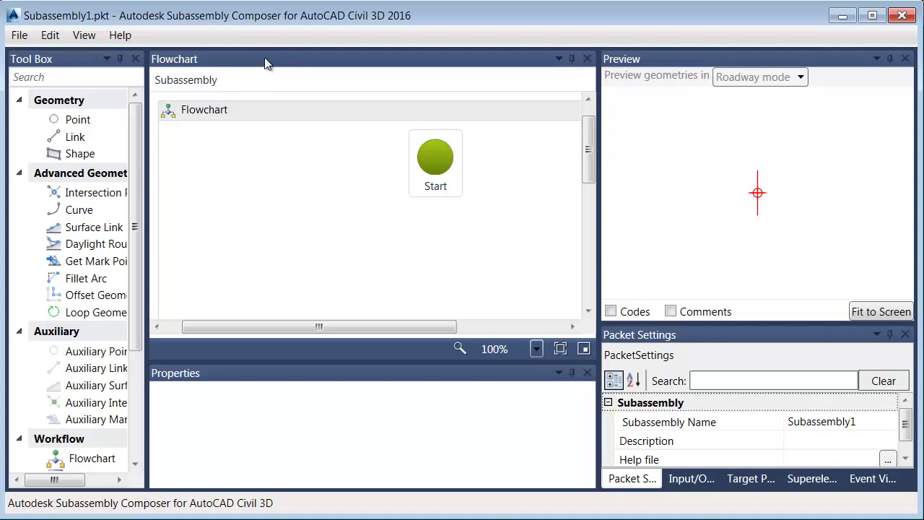
Step: Dock the Flowchart panel across the top, then re-dock it left of Preview
mouse_move(268, 60)
left_mouse_down()
mouse_move(286, 111)
mouse_move(264, 130)
mouse_move(375, 128)
mouse_move(289, 193)
mouse_move(442, 140)
mouse_move(460, 99)
mouse_move(404, 116)
mouse_move(451, 112)
mouse_move(461, 66)
left_mouse_up()
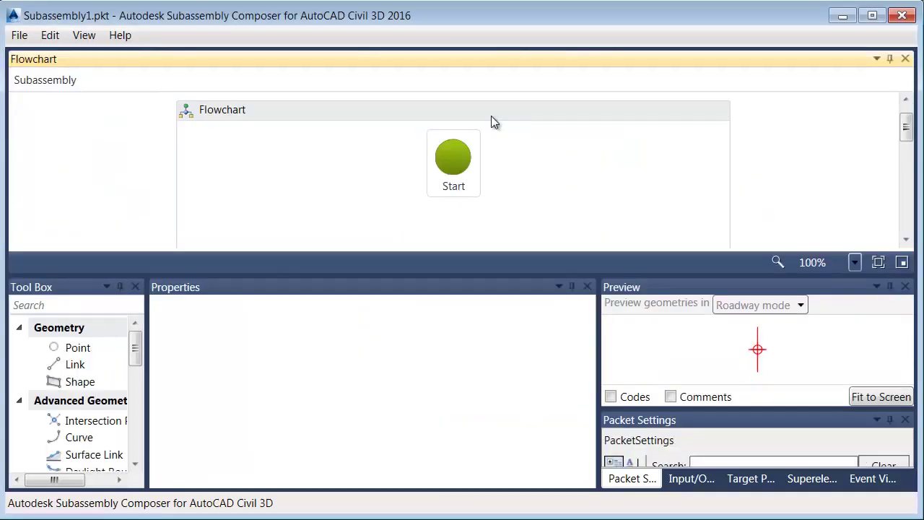
mouse_move(394, 54)
left_mouse_down()
mouse_move(393, 91)
mouse_move(434, 148)
mouse_move(385, 153)
mouse_move(574, 161)
mouse_move(652, 150)
mouse_move(702, 209)
mouse_move(728, 213)
mouse_move(718, 219)
mouse_move(726, 189)
left_mouse_up()
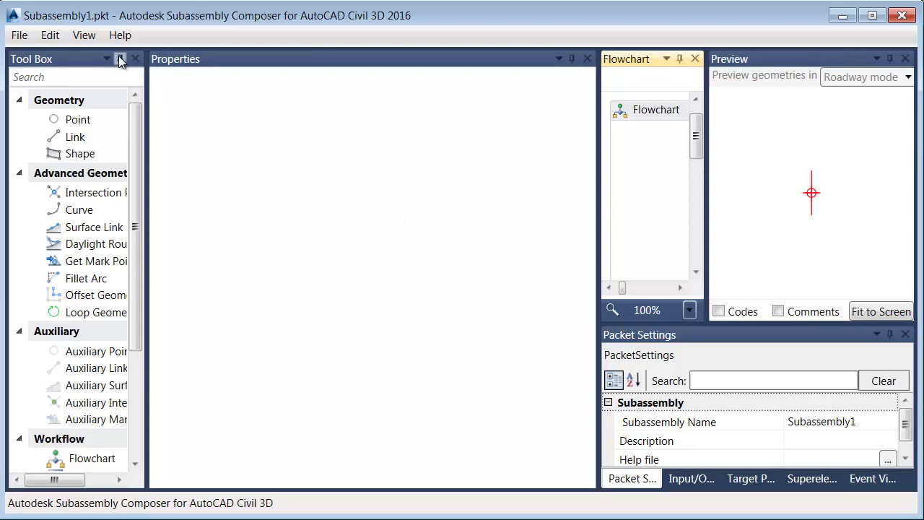
Step: Restore the default panel layout from the View menu
left_click(84, 36)
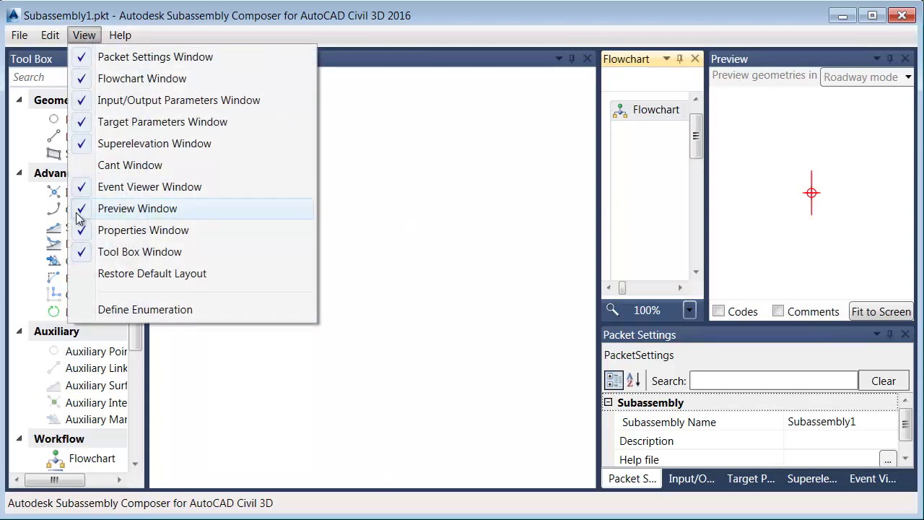
left_click(82, 274)
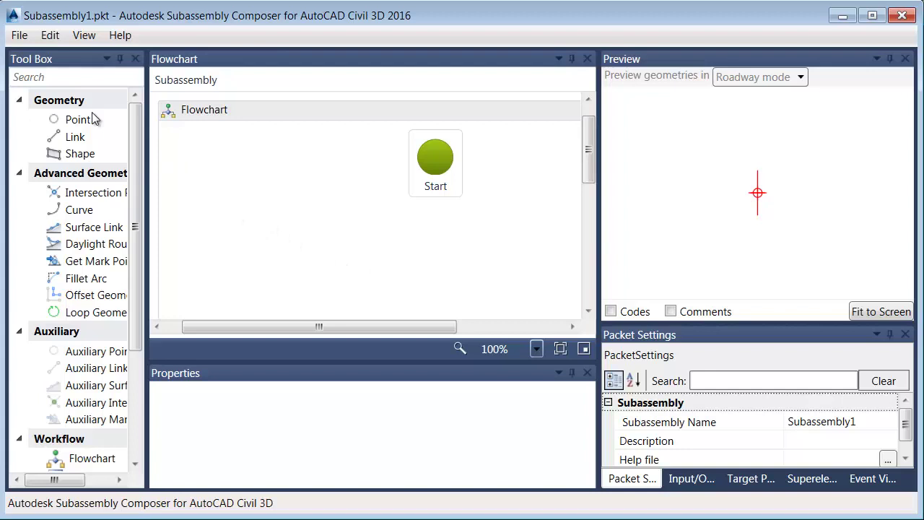
Step: Widen the Tool Box panel so its full tool names show
left_click_drag(147, 172, 203, 168)
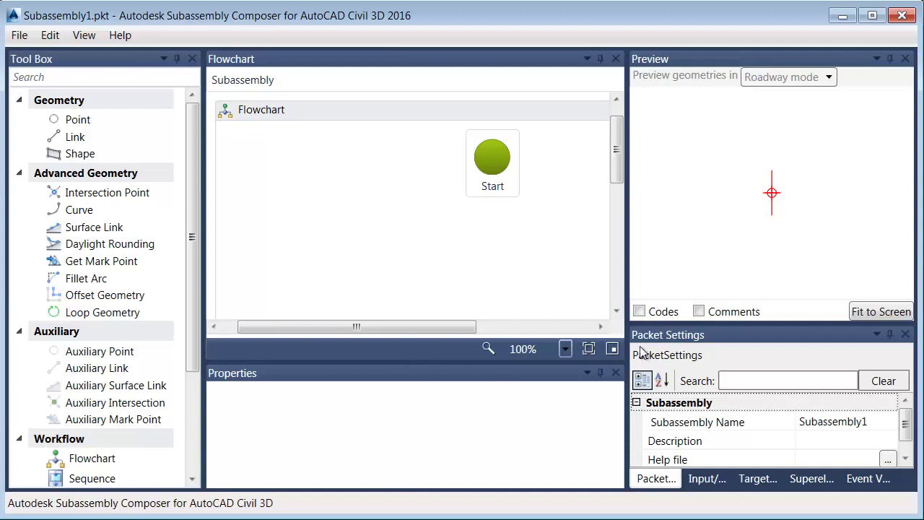
left_click_drag(626, 350, 446, 349)
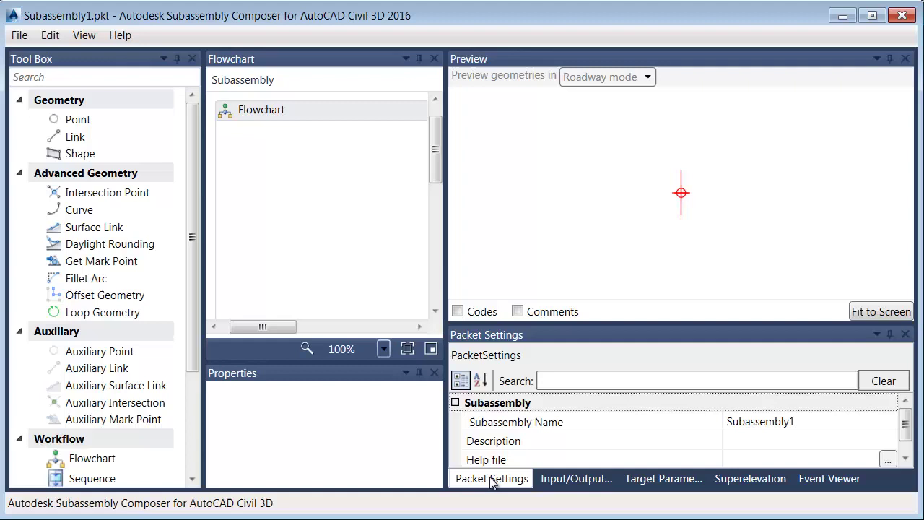
left_click(552, 480)
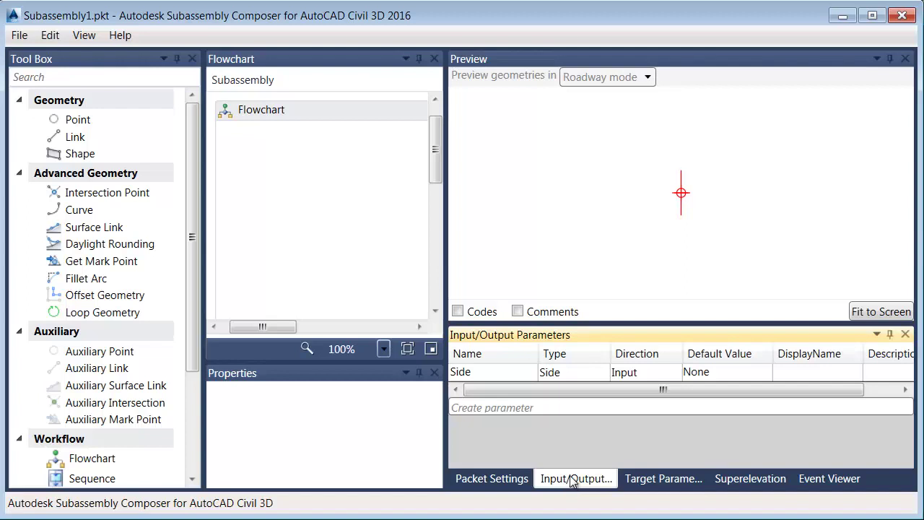
left_click(650, 480)
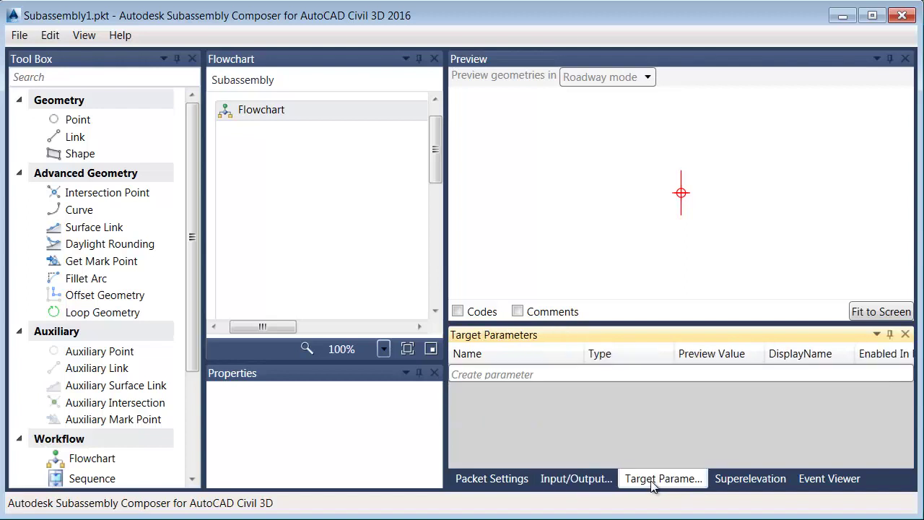
left_click(724, 482)
left_click(823, 478)
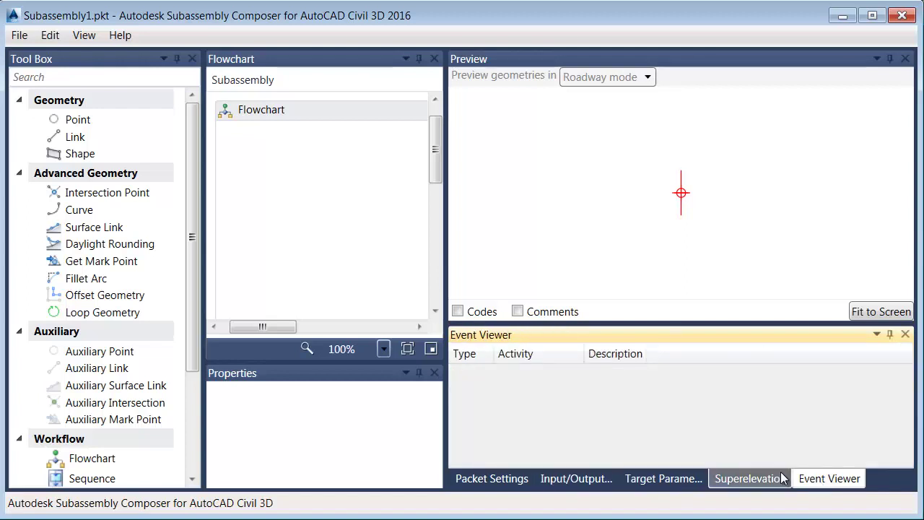
left_click(512, 478)
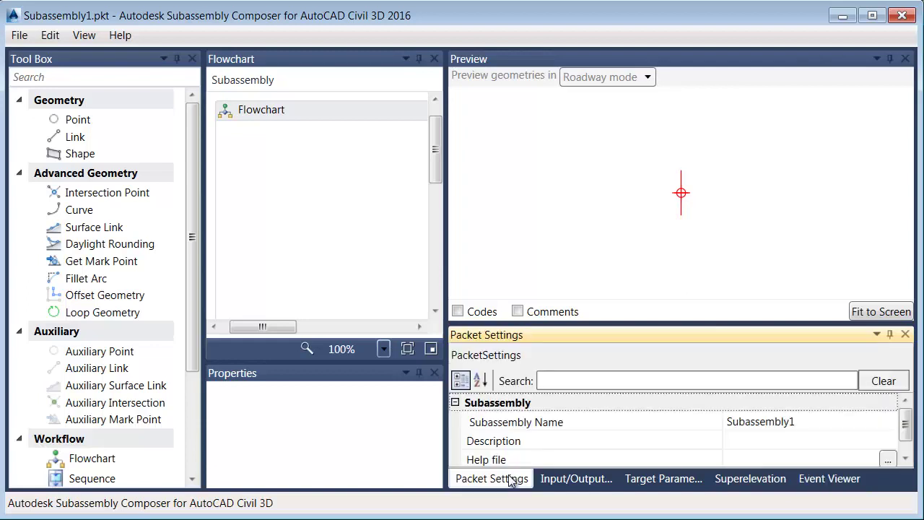
left_click_drag(452, 297, 633, 297)
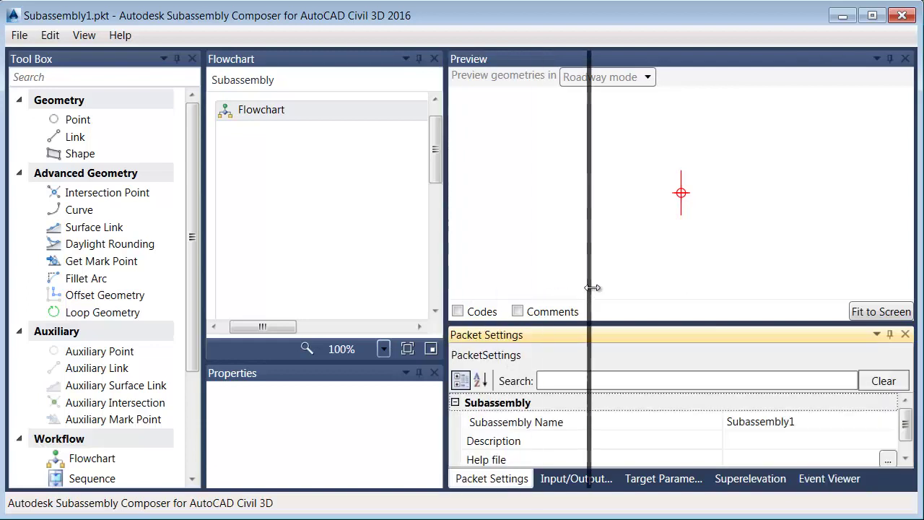